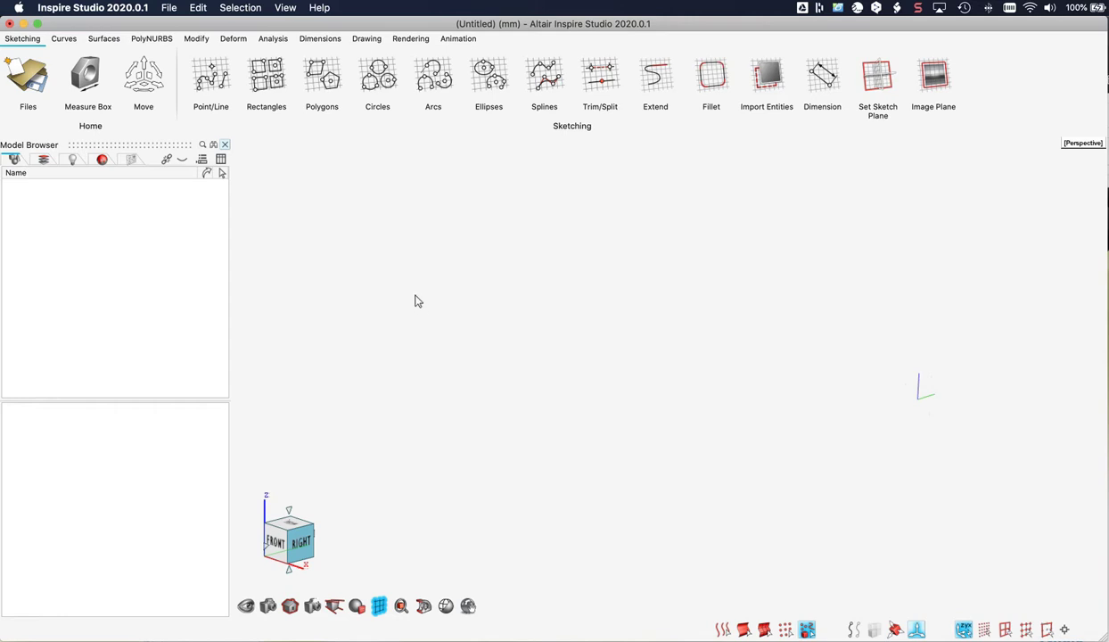
- Look through the File menu options, then dismiss the Help menu
click(166, 8)
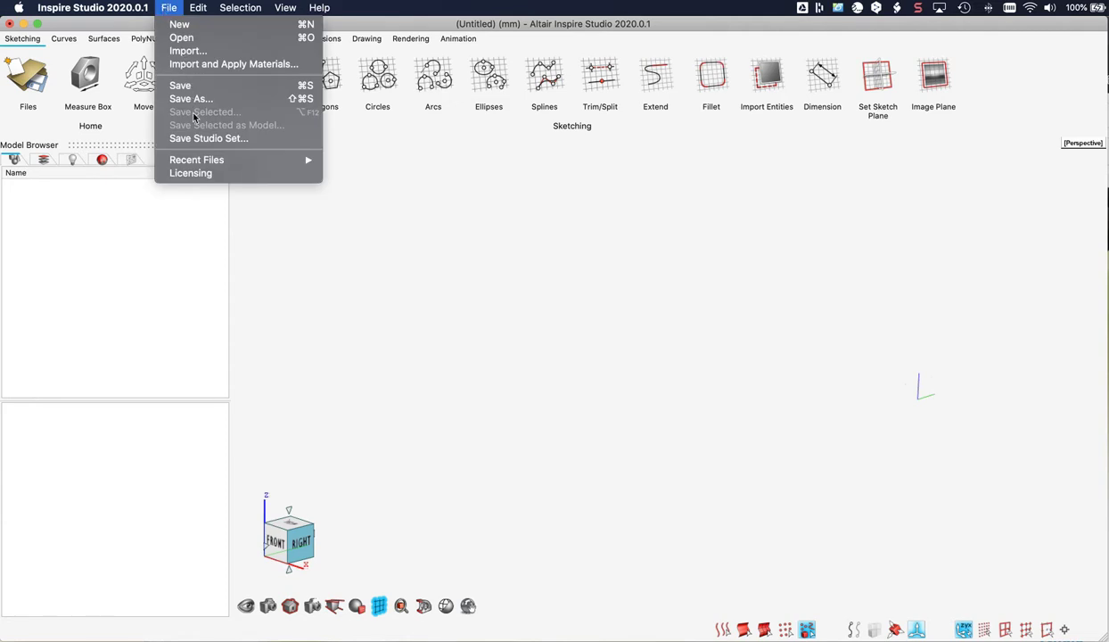
mouse_move(203, 8)
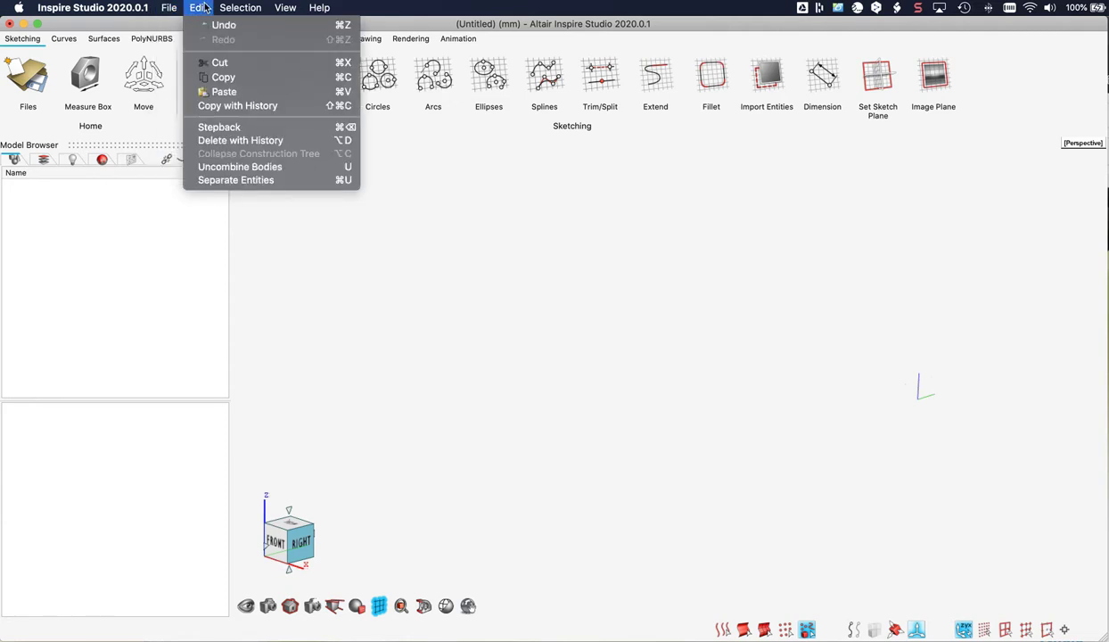
click(321, 8)
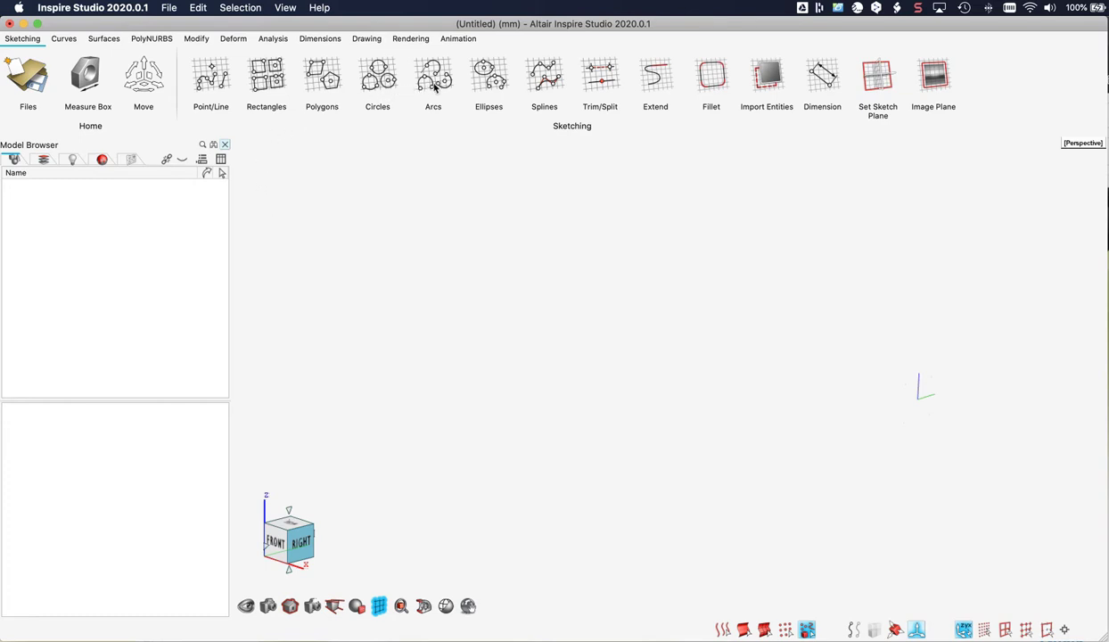
- Browse the Curves, Surfaces, PolyNURBS, Modify and Deform tool sets
click(59, 39)
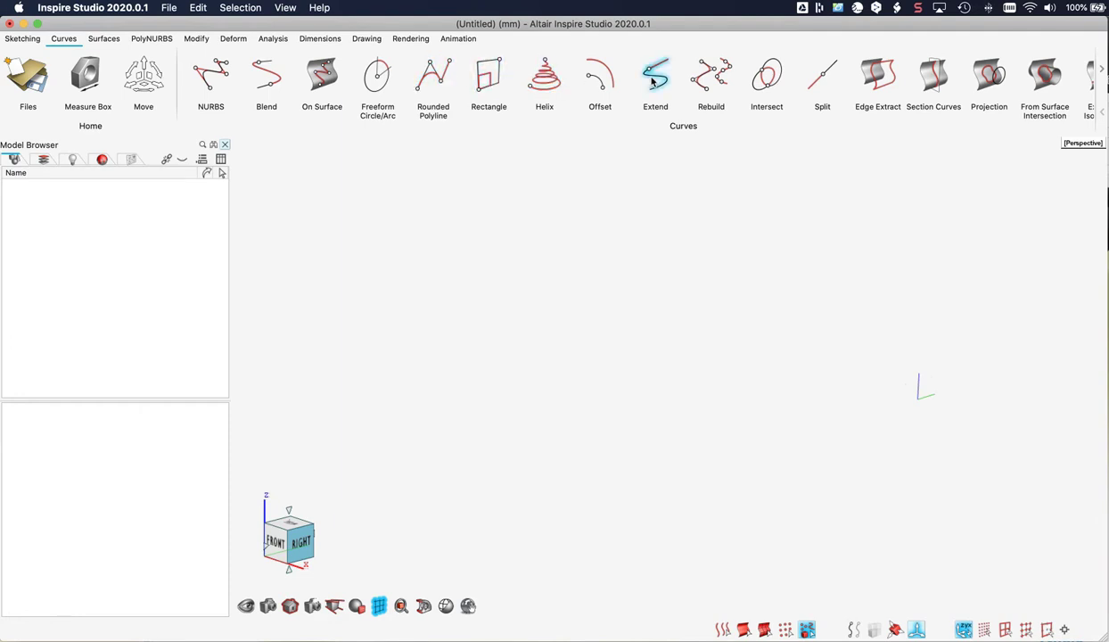
click(102, 39)
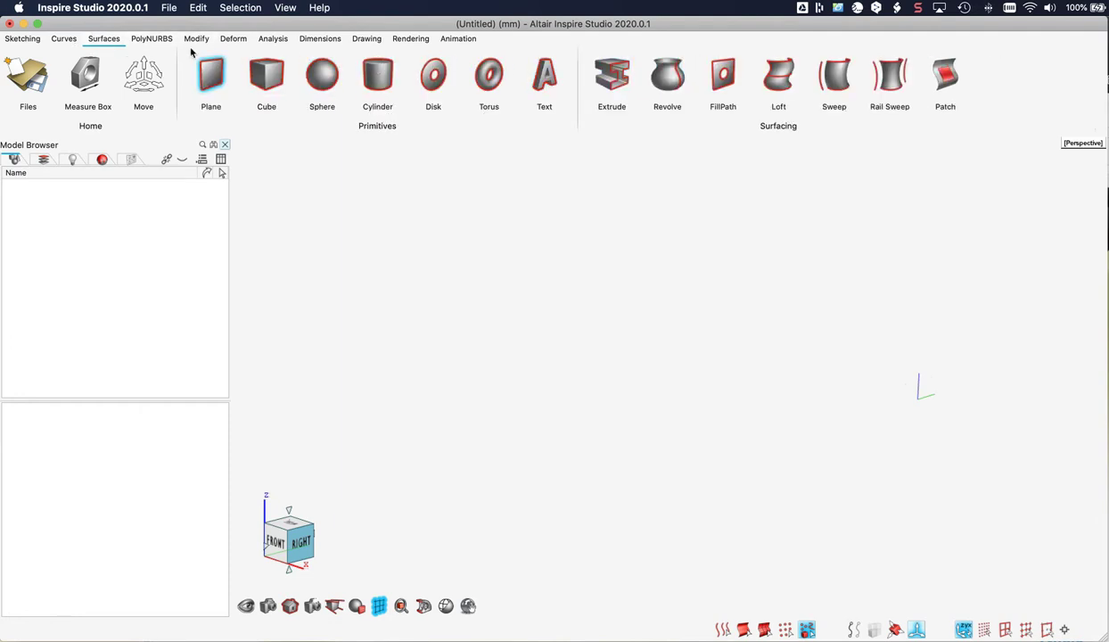
click(153, 40)
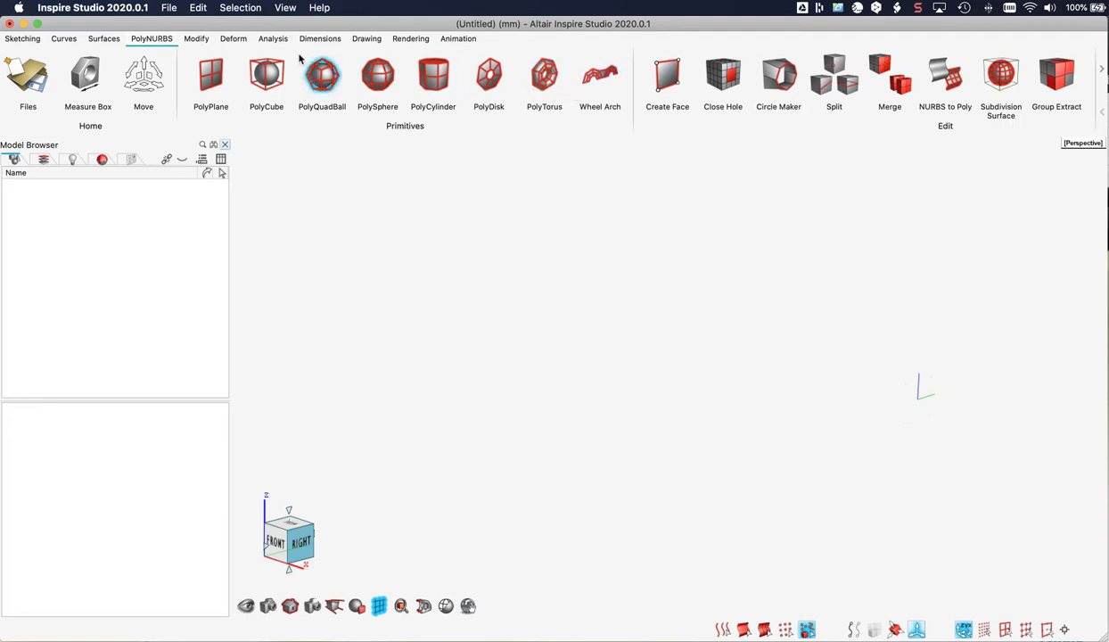
click(200, 40)
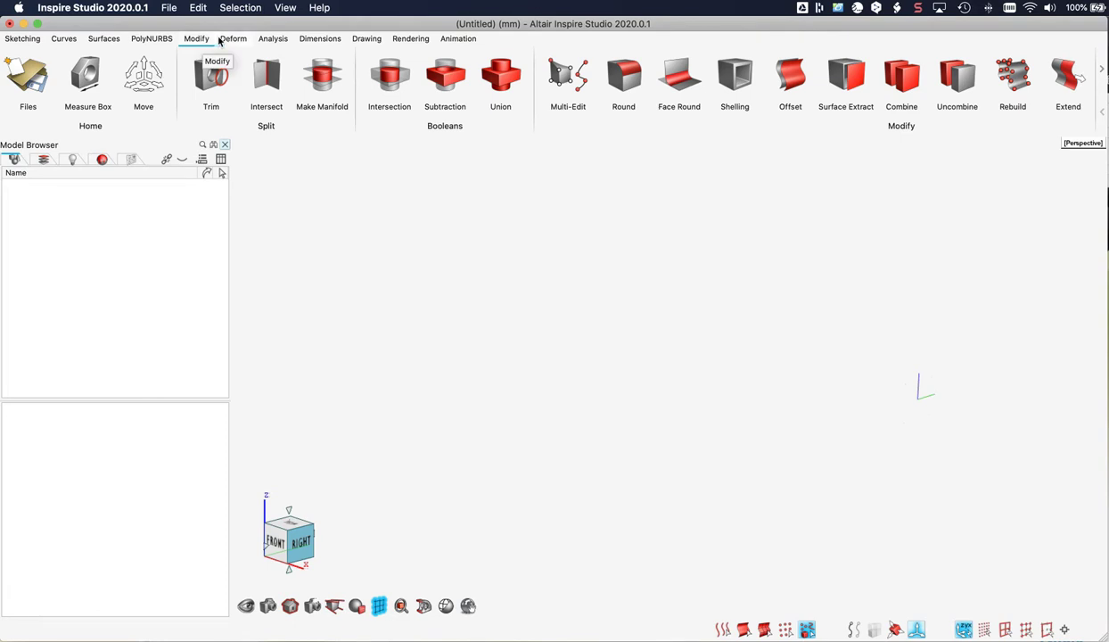
click(231, 40)
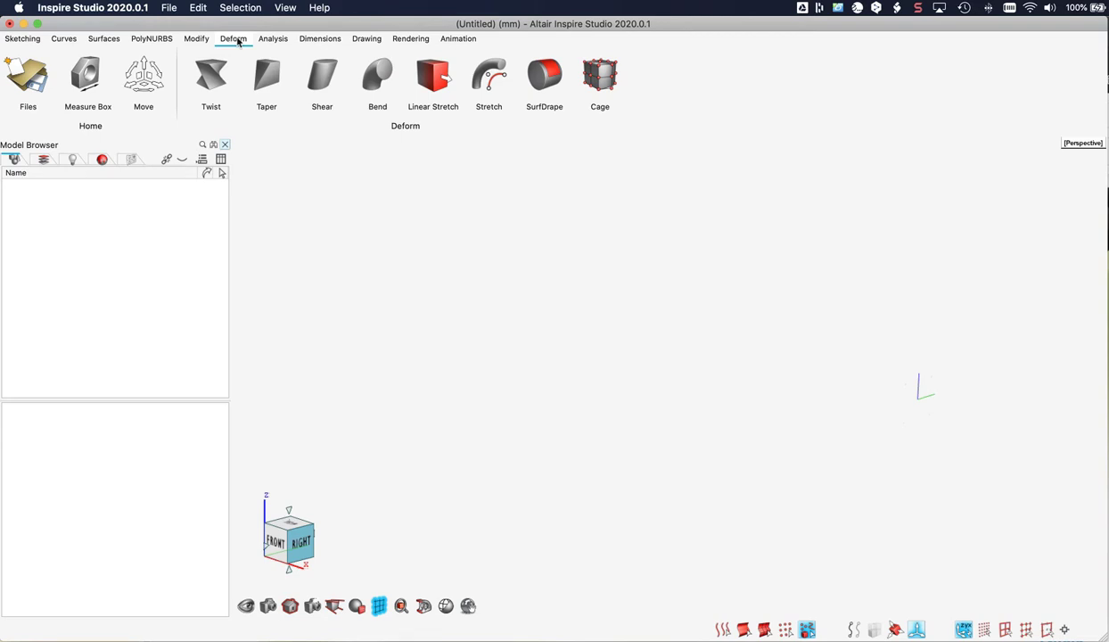
- Browse the Analysis, Dimensions, Drawing, Rendering and Animation tools, ending on PolyNURBS
click(270, 40)
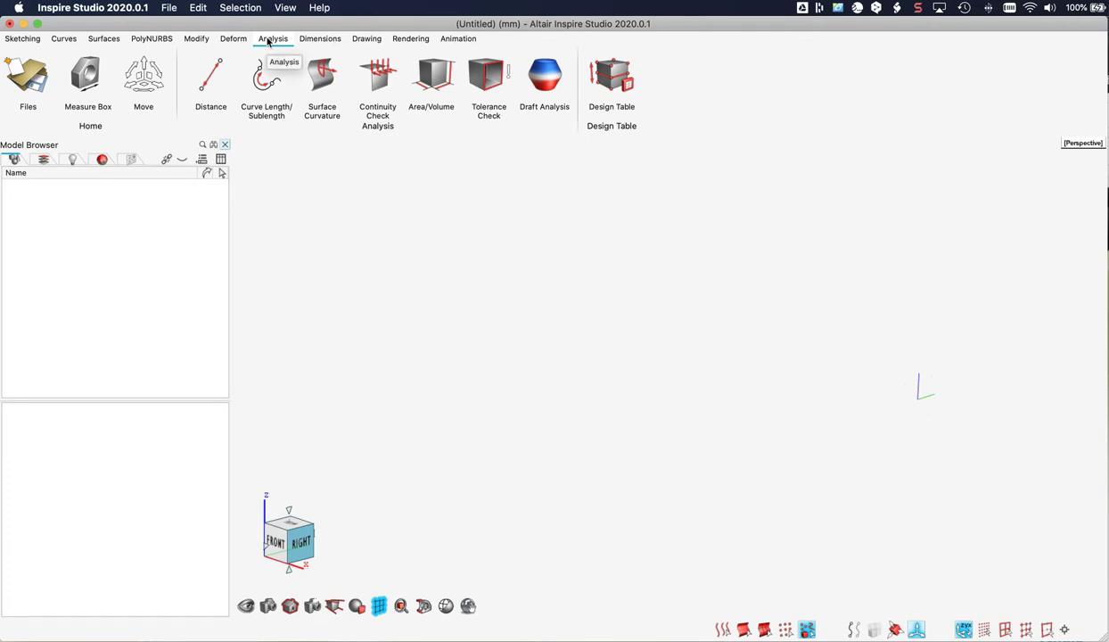
click(309, 40)
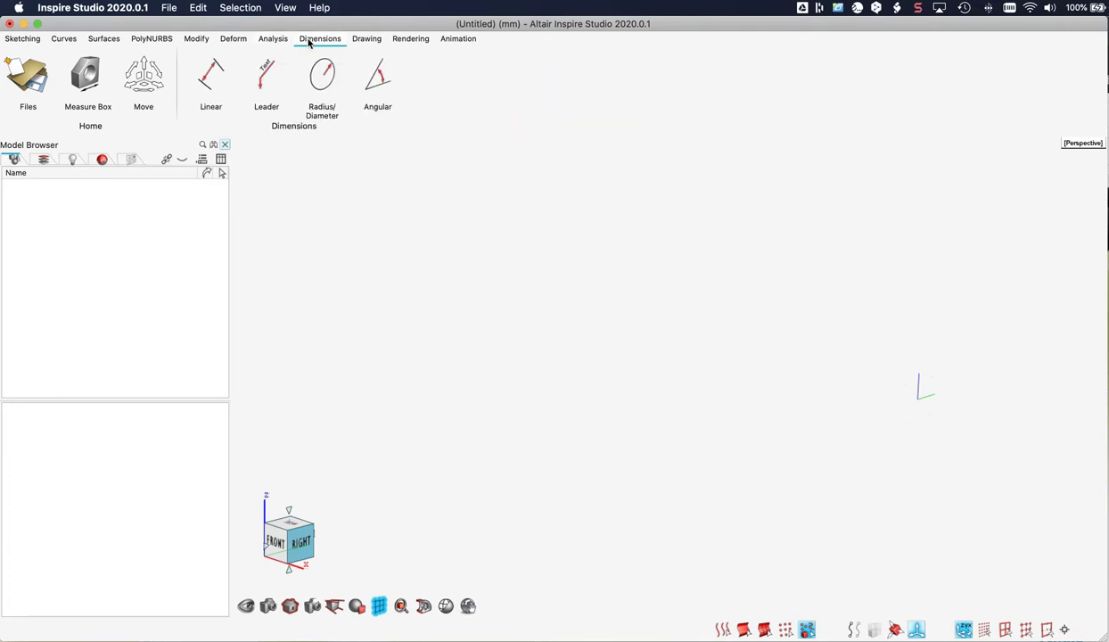
click(367, 39)
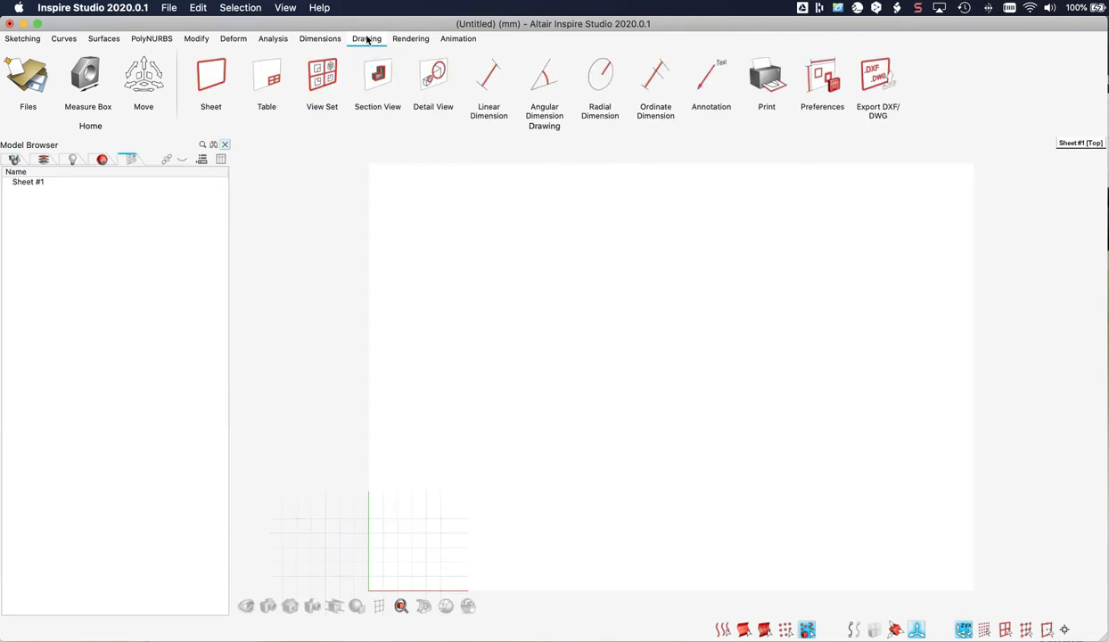
click(393, 40)
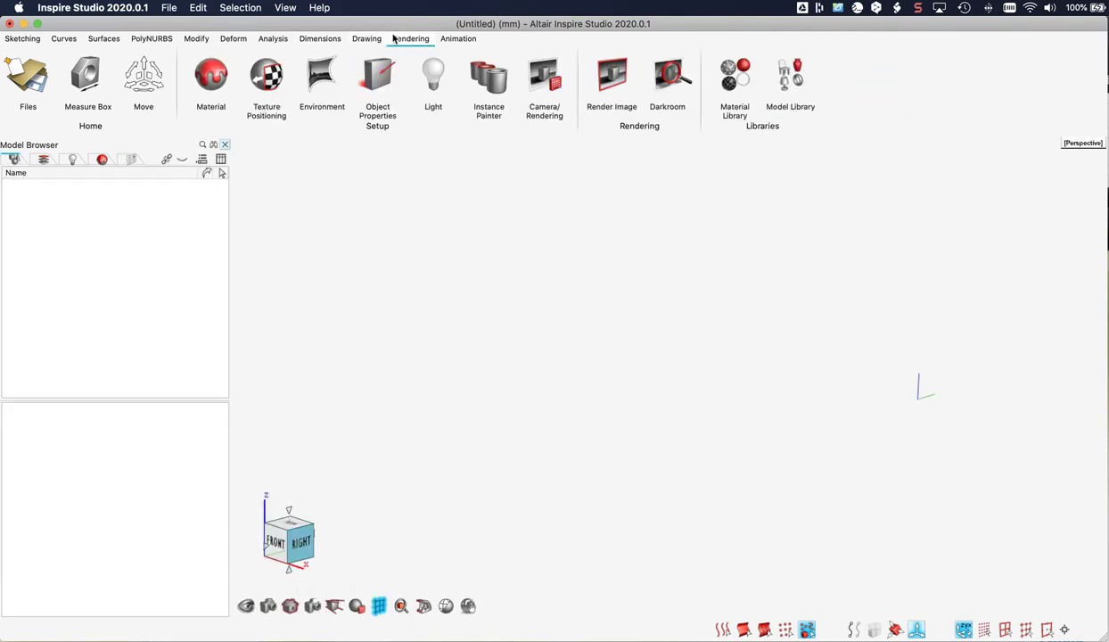
click(454, 39)
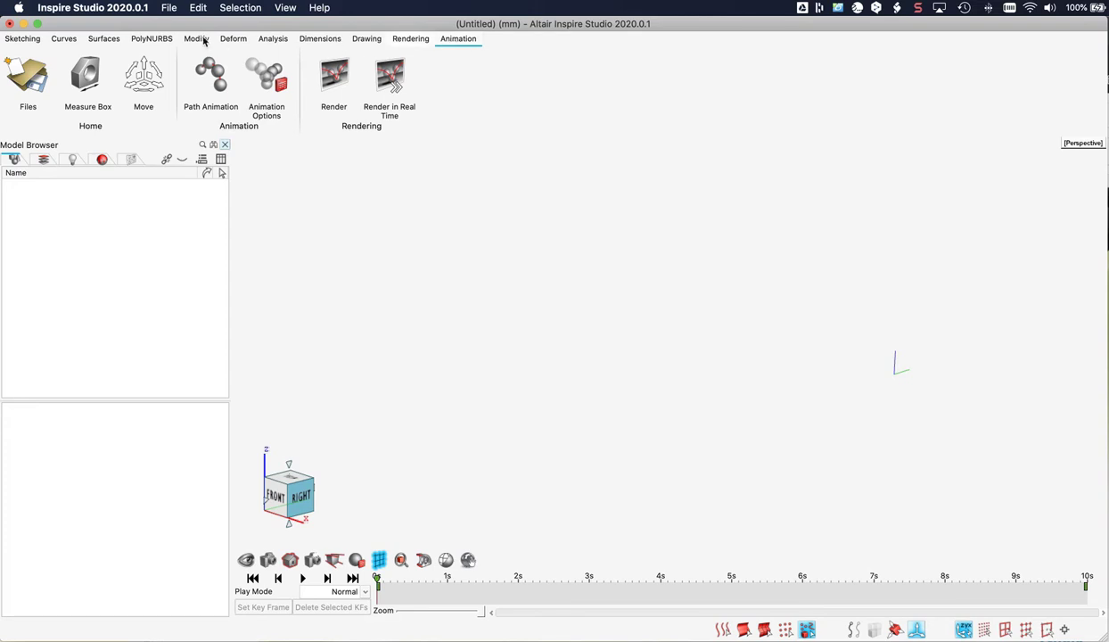
click(151, 39)
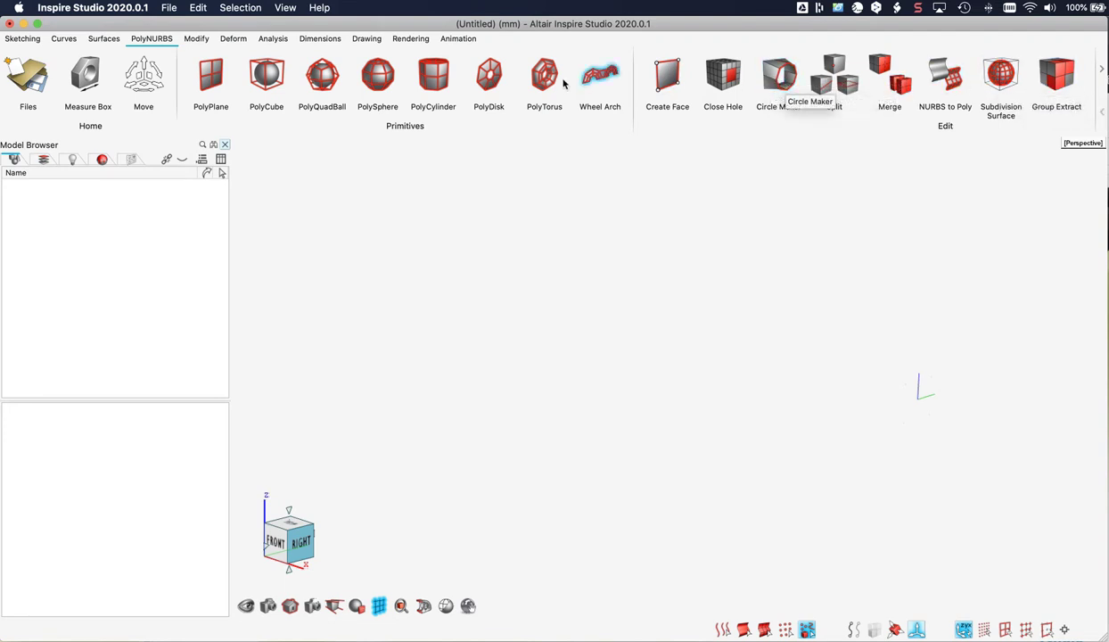
- Start the PolyCube tool to create PolyCube #11
click(265, 75)
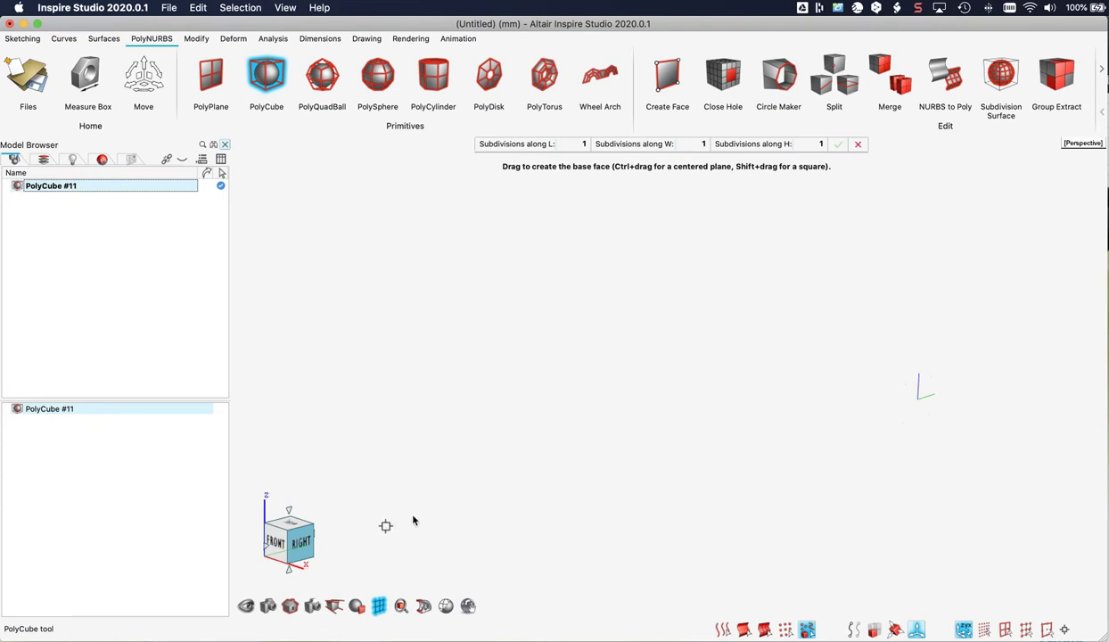
- Sketch a polycube base face, cancel it, and orbit to look from above
drag(431, 506, 713, 290)
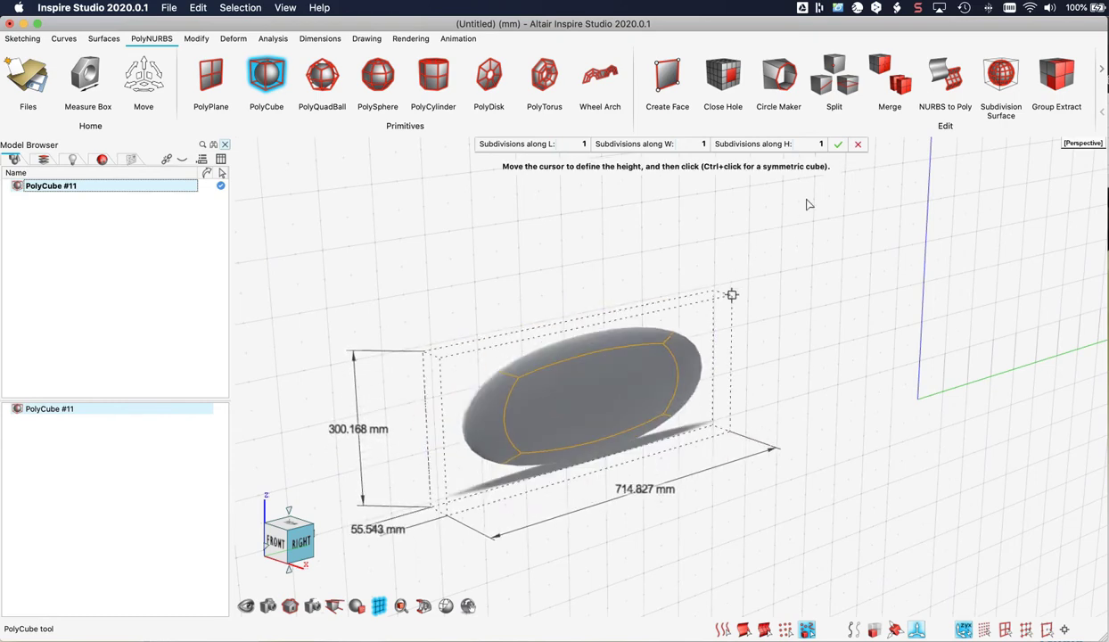
click(858, 146)
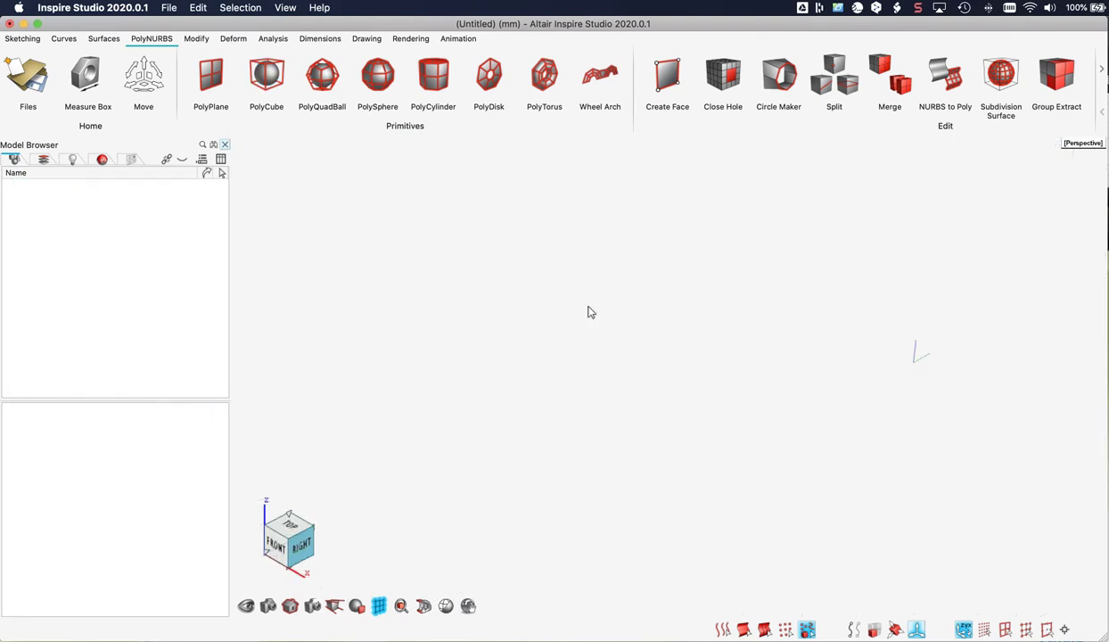
right_drag(588, 312, 591, 370)
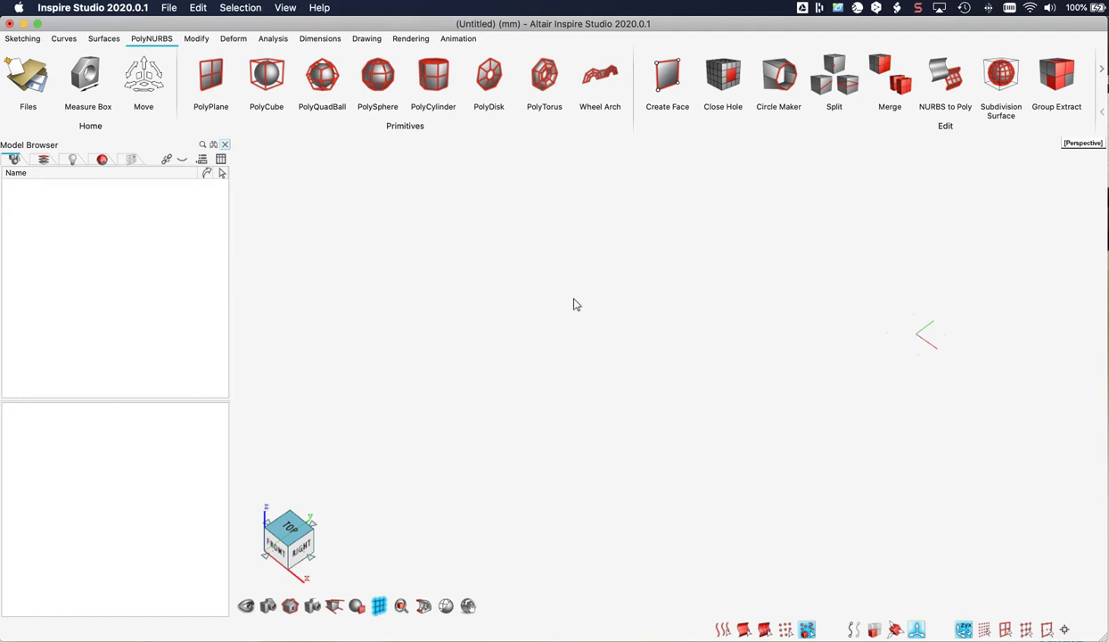
- Draw a new PolyCube by dragging its base face on the grid and fixing its height
click(268, 80)
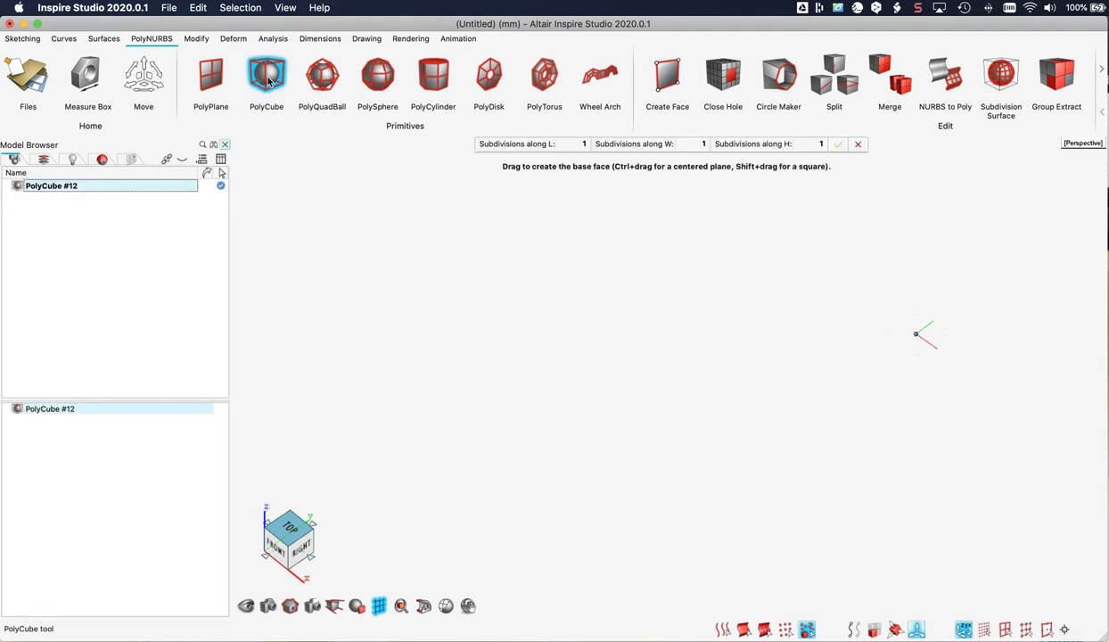
drag(397, 391, 755, 507)
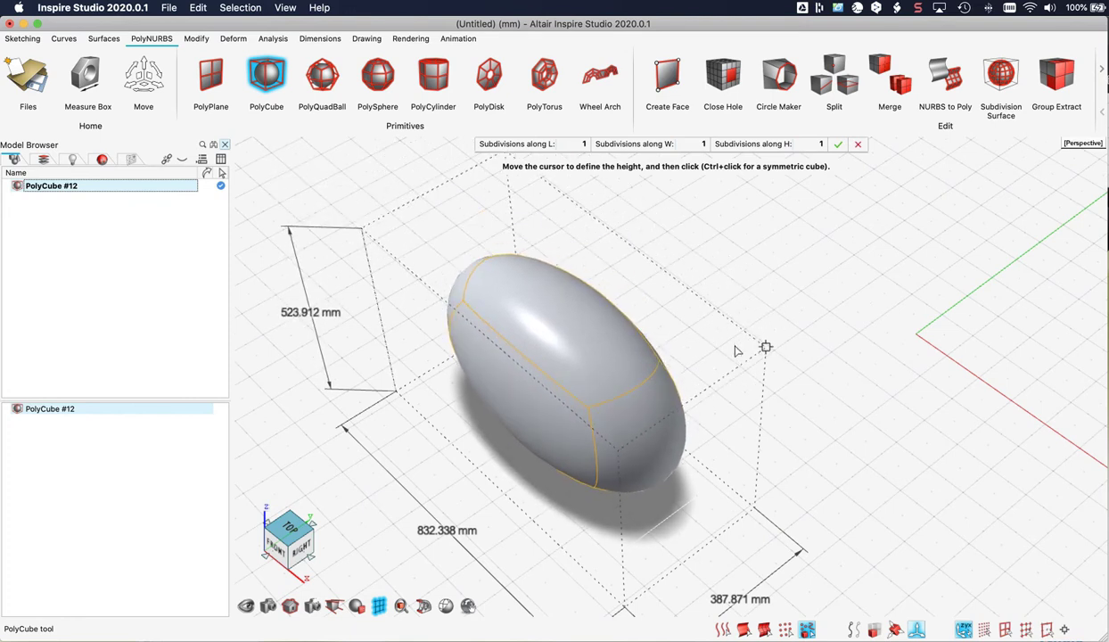
click(735, 350)
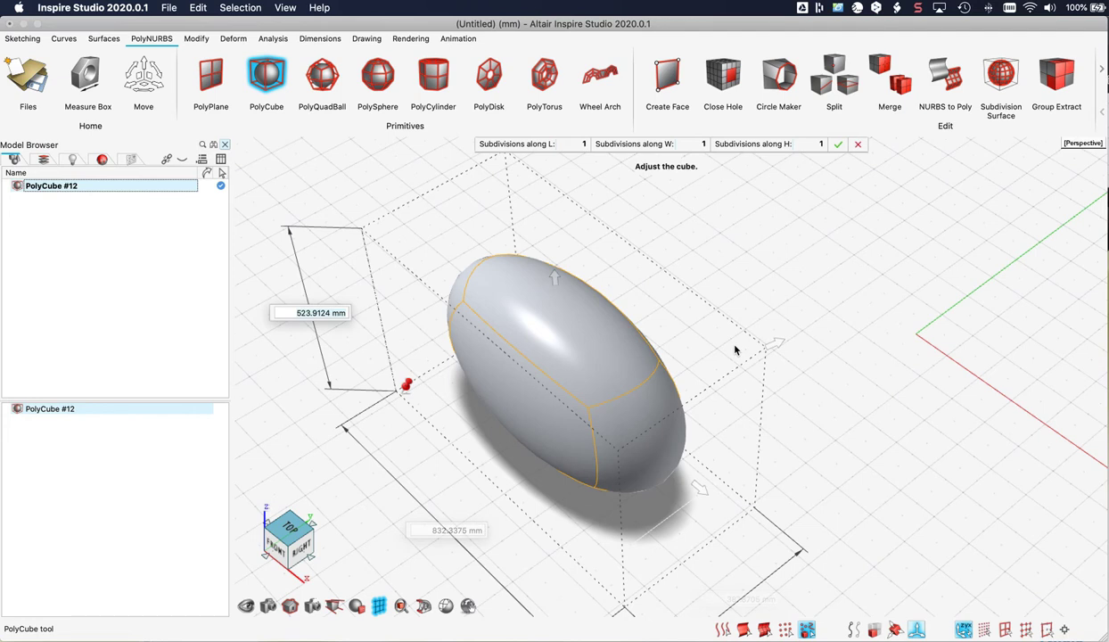
- Enter the PolyCube dimensions 500 mm, 800 mm and 400 mm
text(500)
key(Tab)
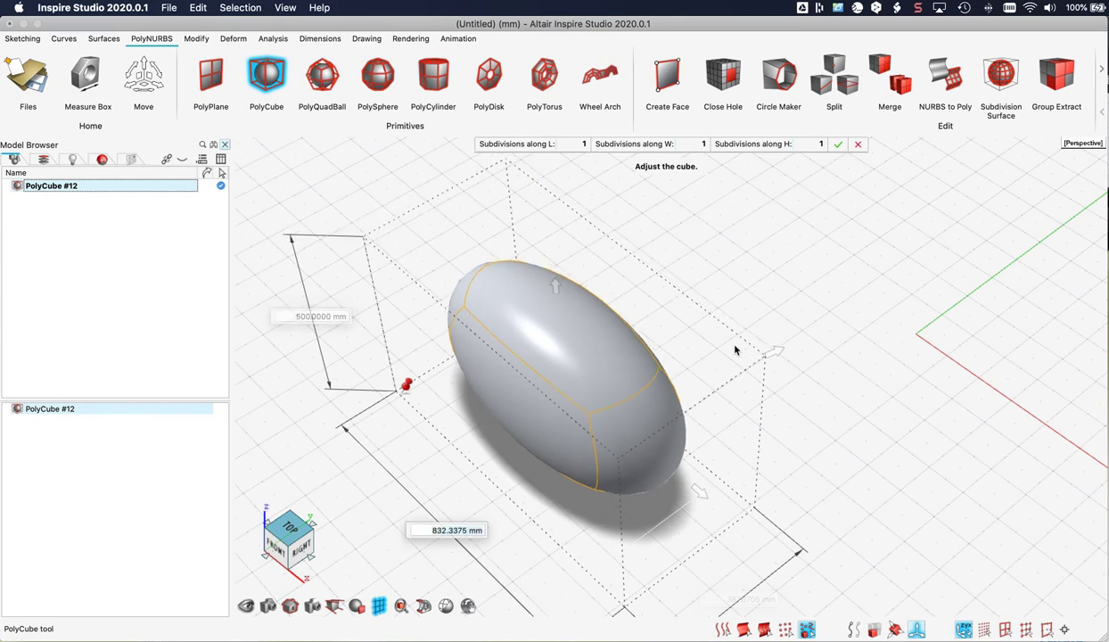
text(800)
key(Tab)
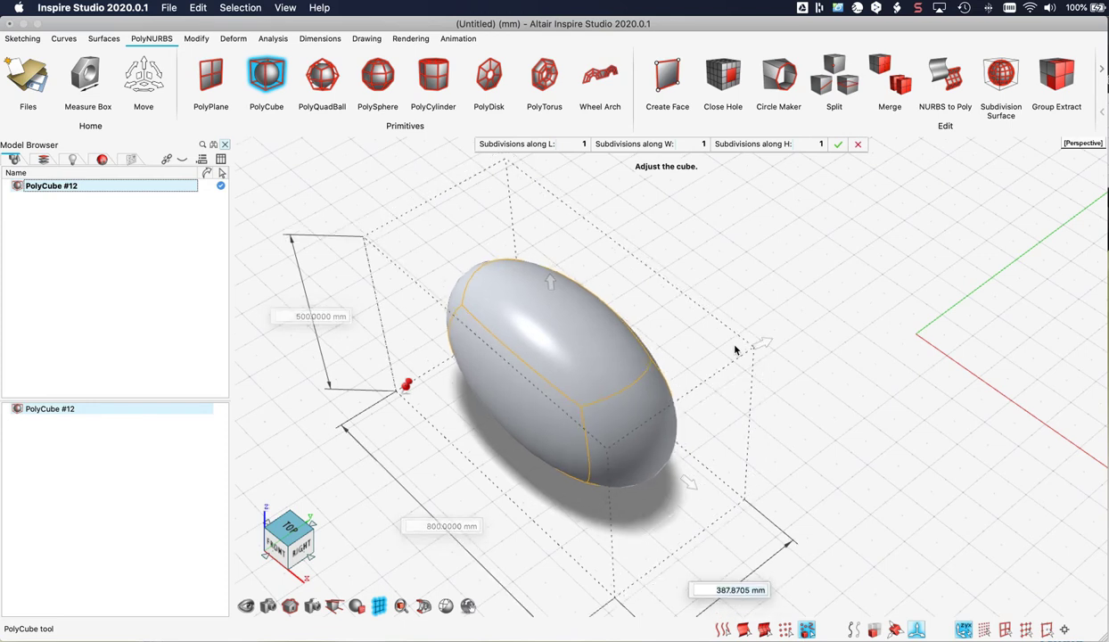
text(400)
key(Tab)
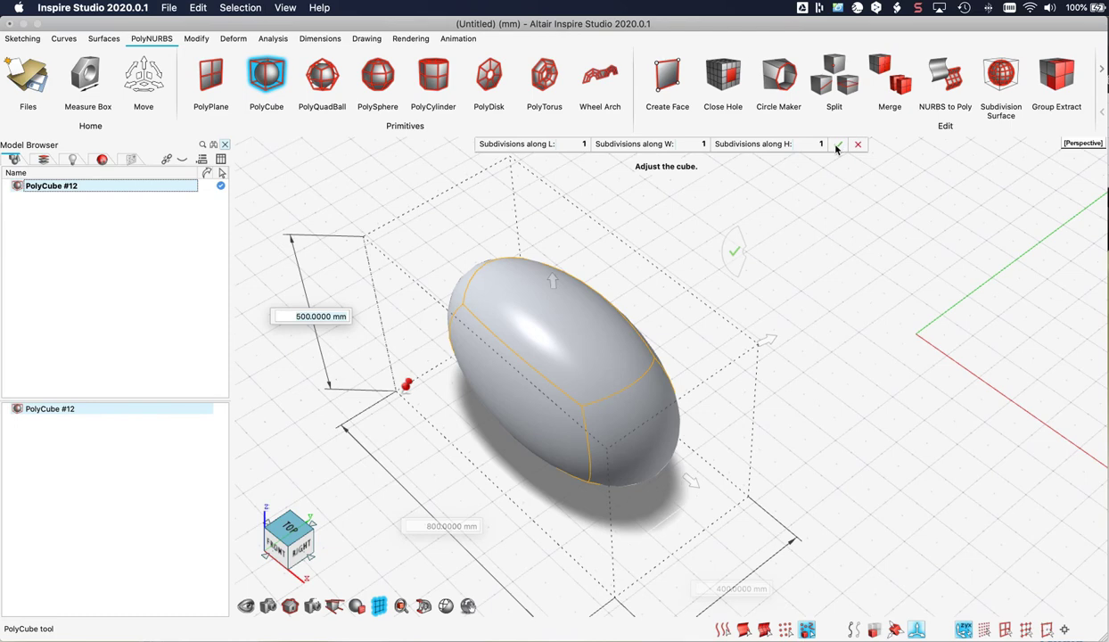
- Accept PolyCube #12, then toggle Nurbify off and back on to compare cage and smooth surface
click(724, 255)
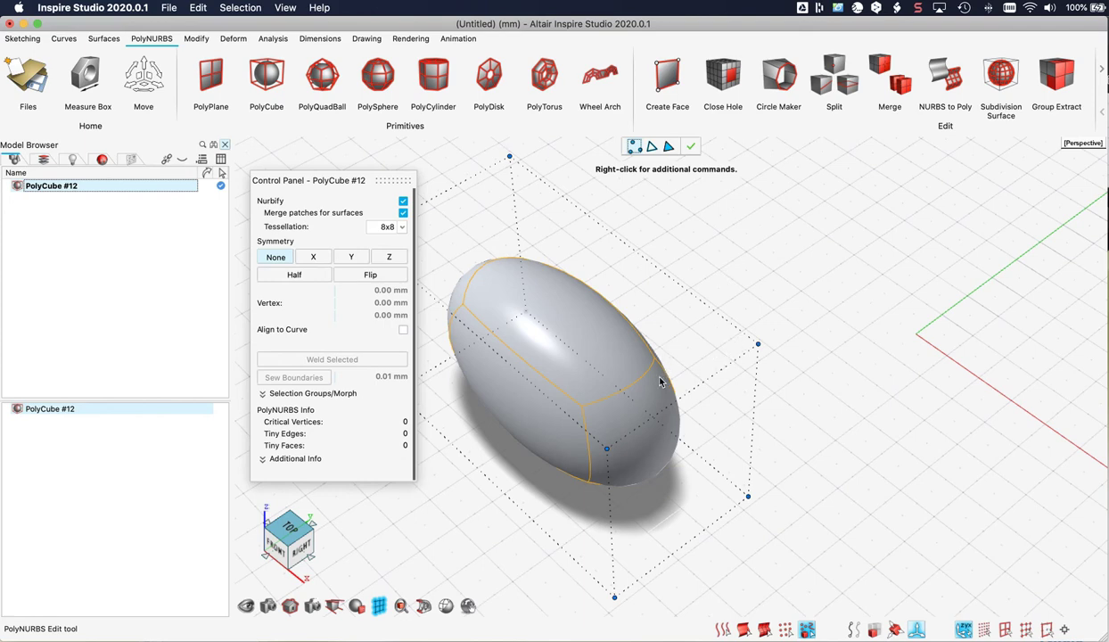
right_drag(642, 369, 767, 385)
right_drag(624, 405, 621, 411)
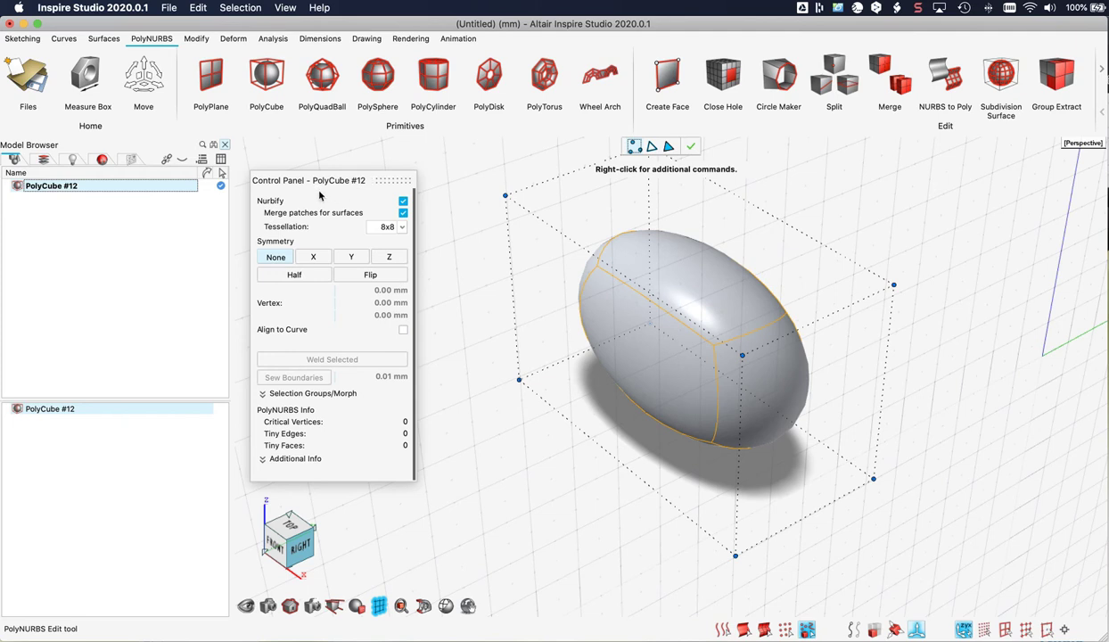
click(402, 203)
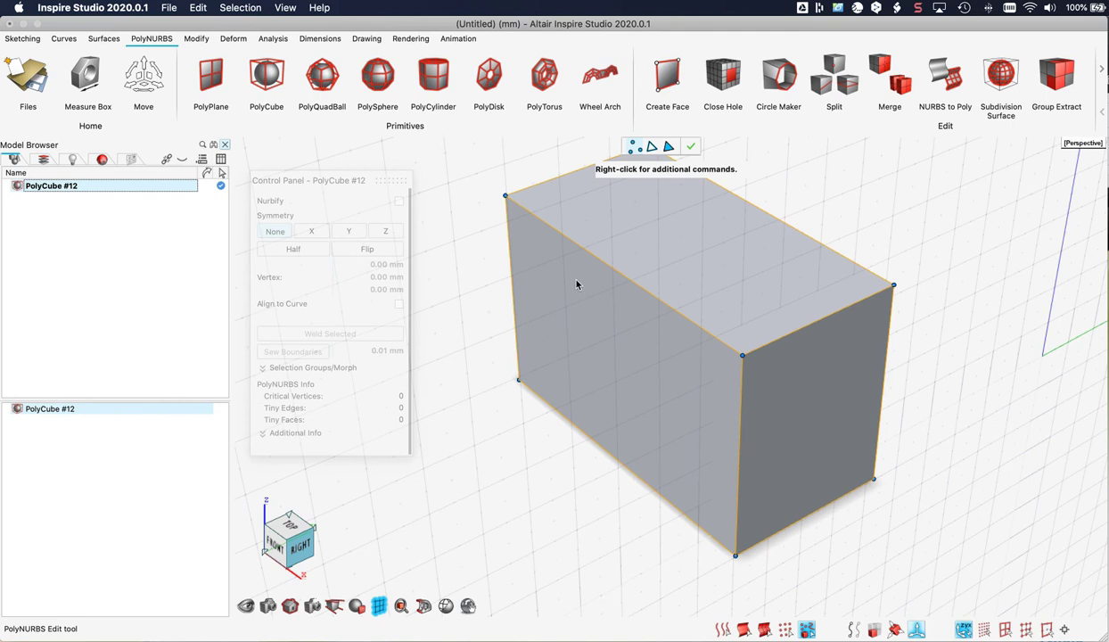
click(402, 203)
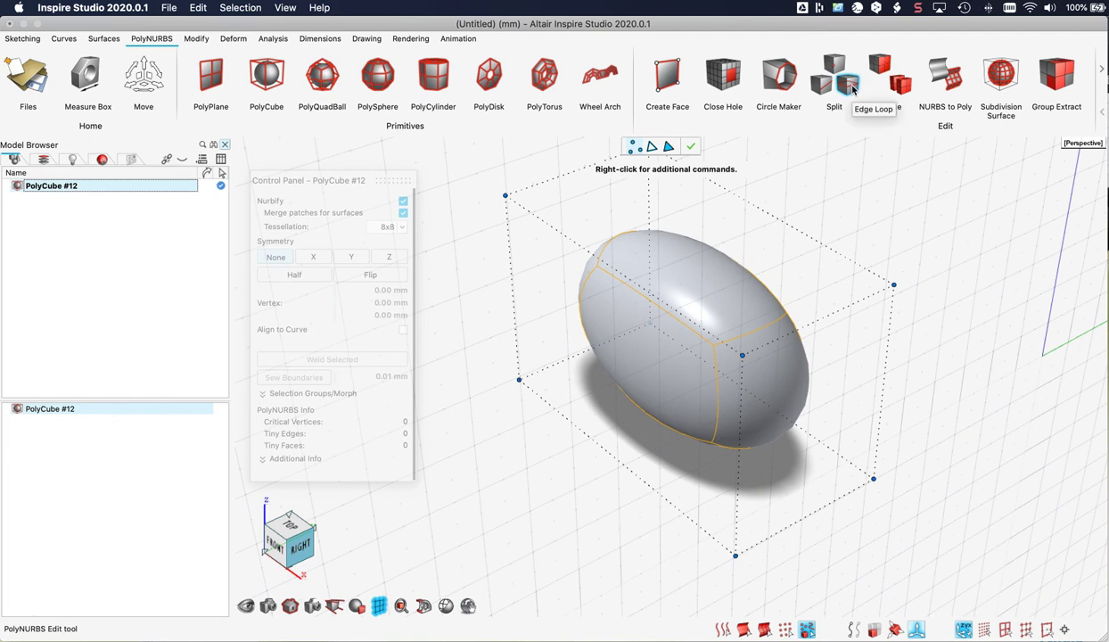
- Add an edge loop slid toward the cage bottom and another near one end
click(852, 88)
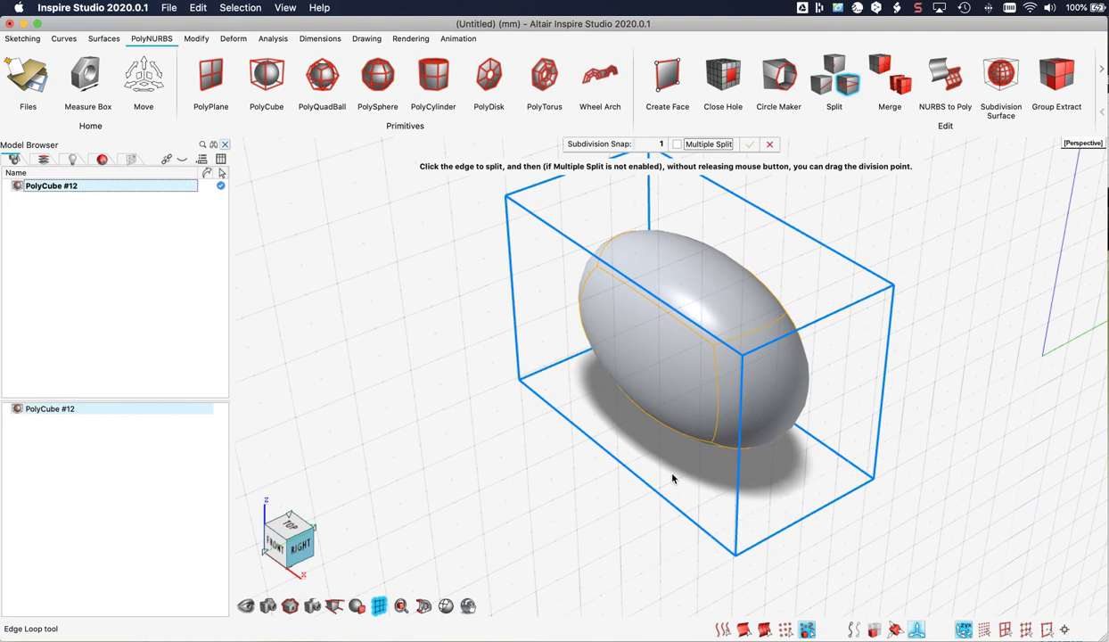
click(737, 489)
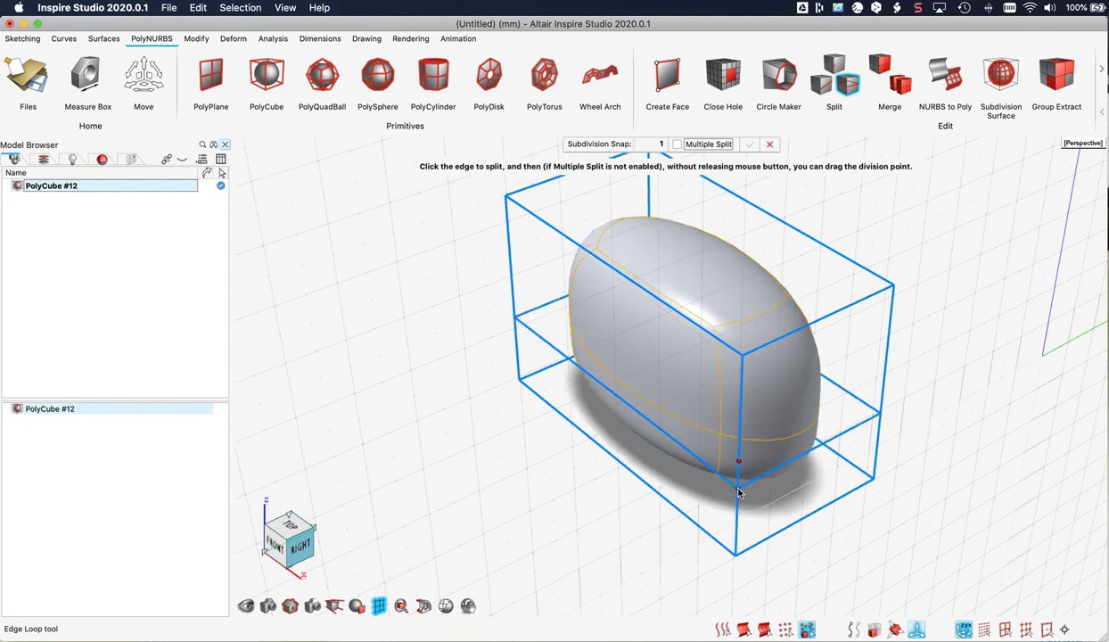
mouse_move(737, 490)
mouse_down()
mouse_move(739, 549)
mouse_move(747, 381)
mouse_move(727, 525)
mouse_move(734, 546)
mouse_up()
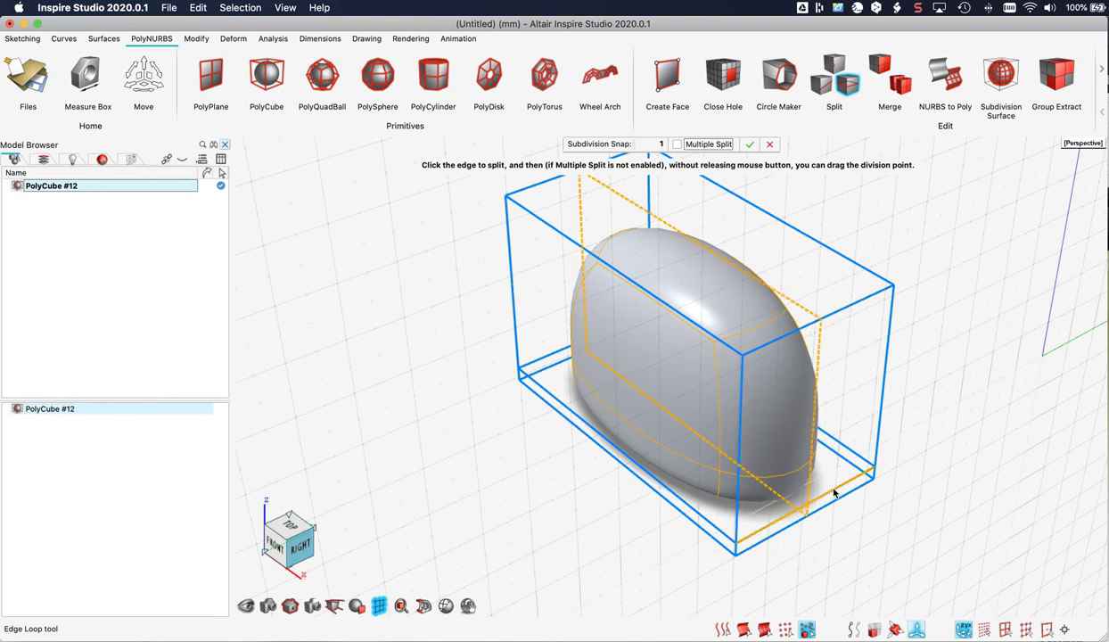
drag(804, 497, 810, 505)
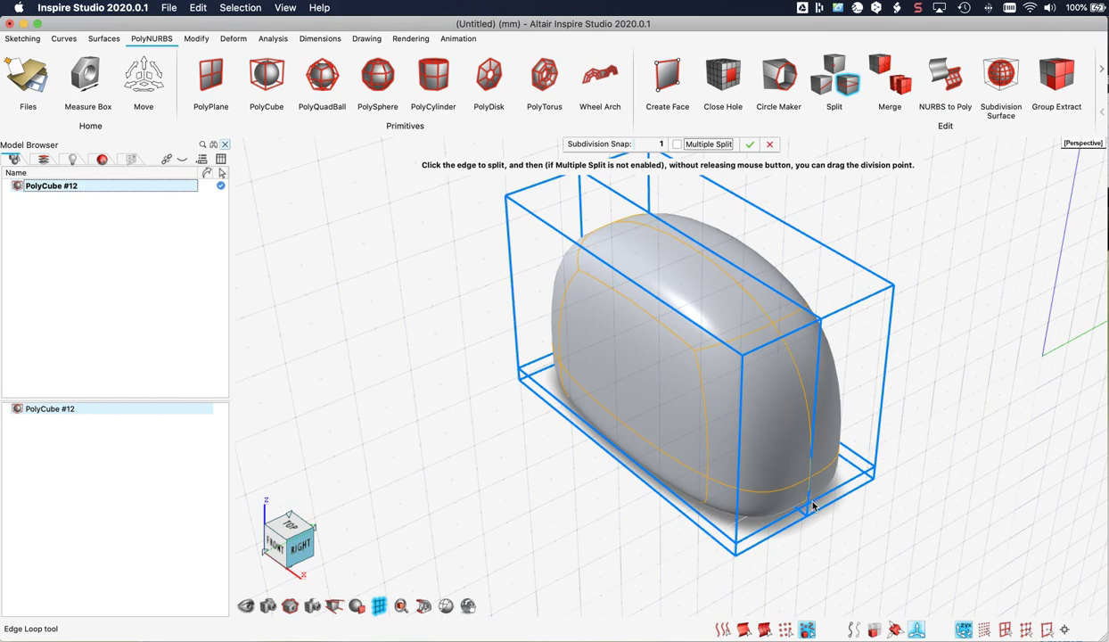
click(749, 144)
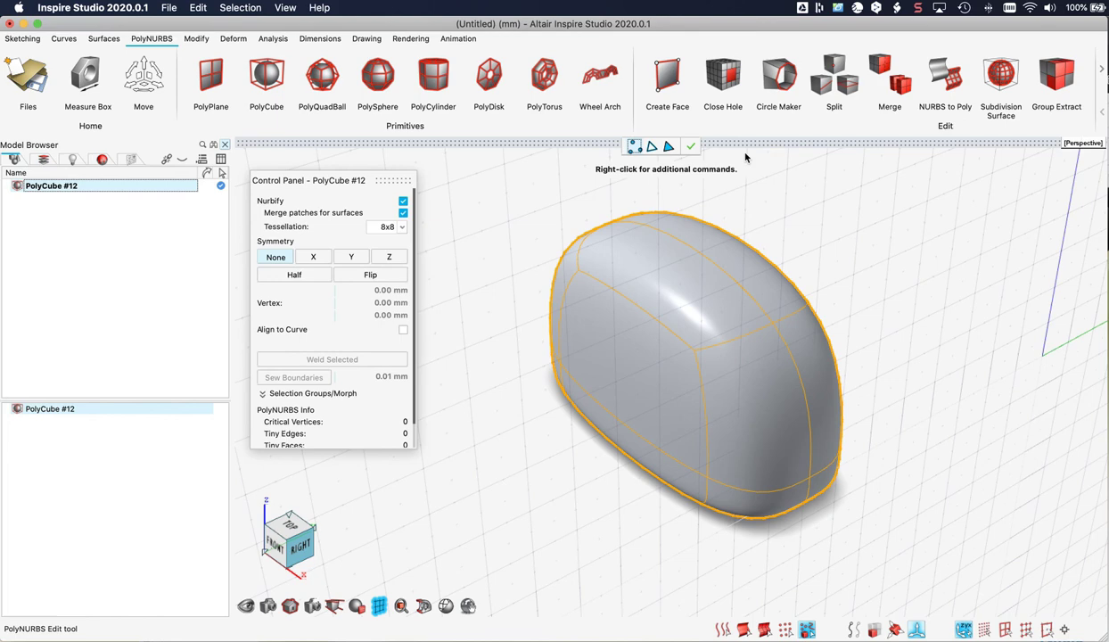
click(277, 540)
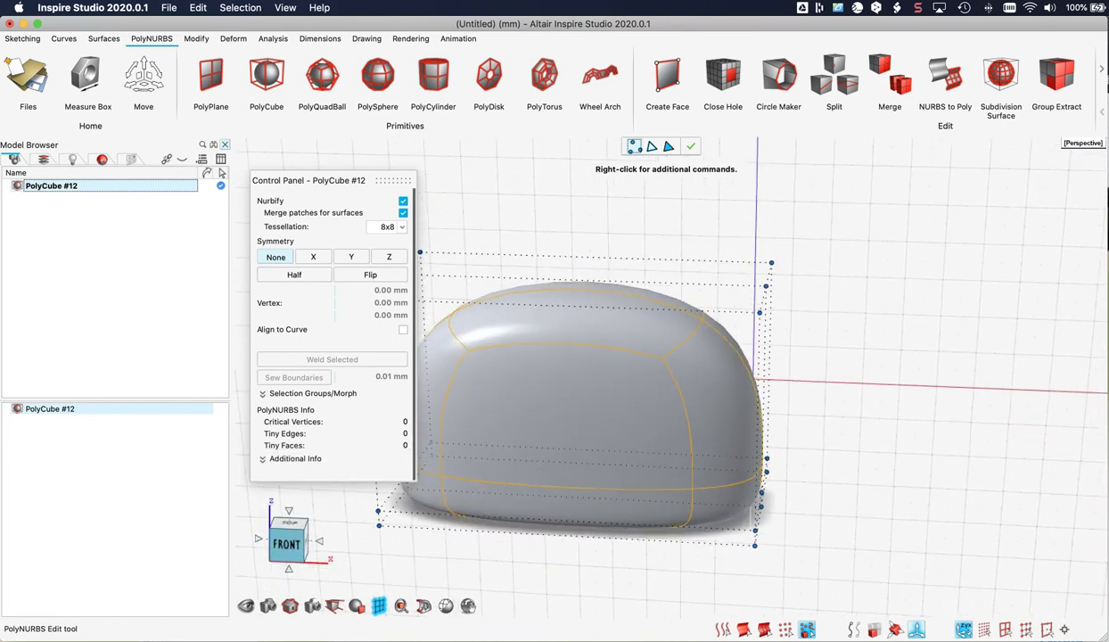
right_drag(1017, 331, 968, 335)
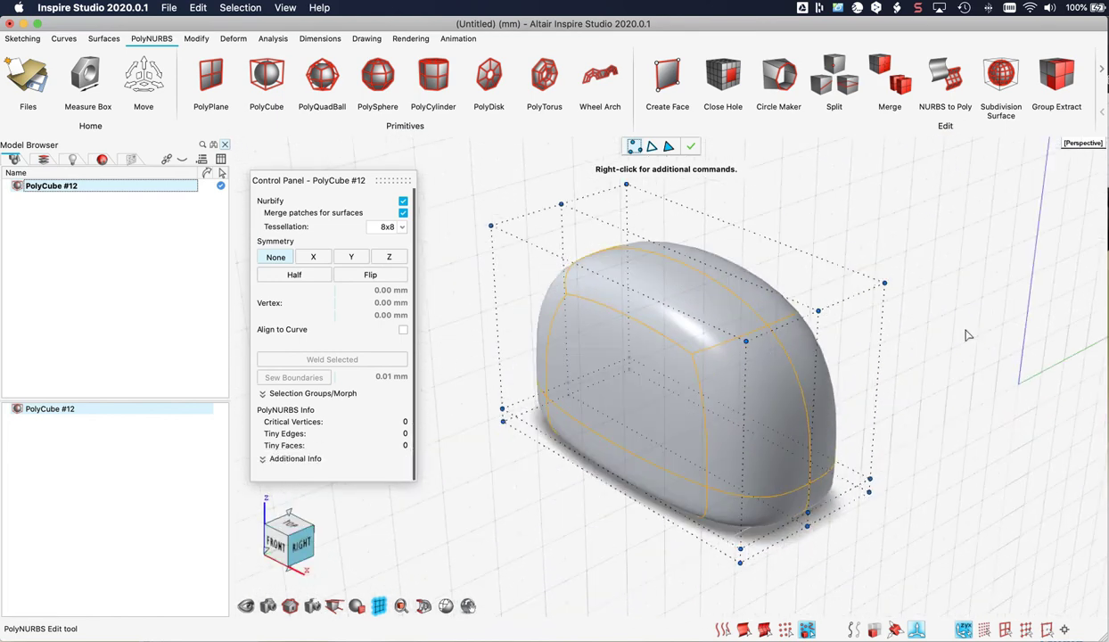